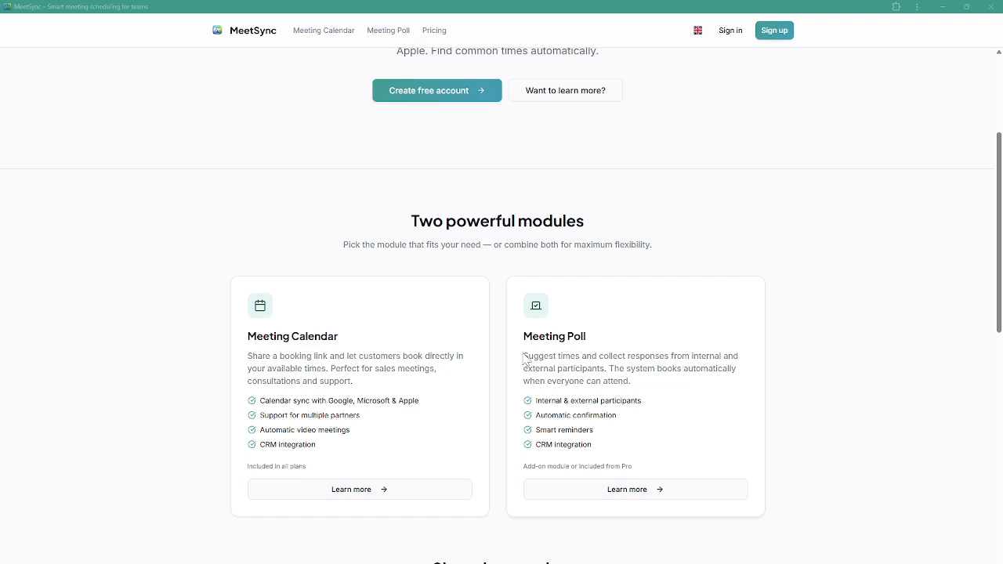
Look through the MeetSync landing page and sign in with the Go-Public-Sector Microsoft account.
scroll(525, 359, down, 7)
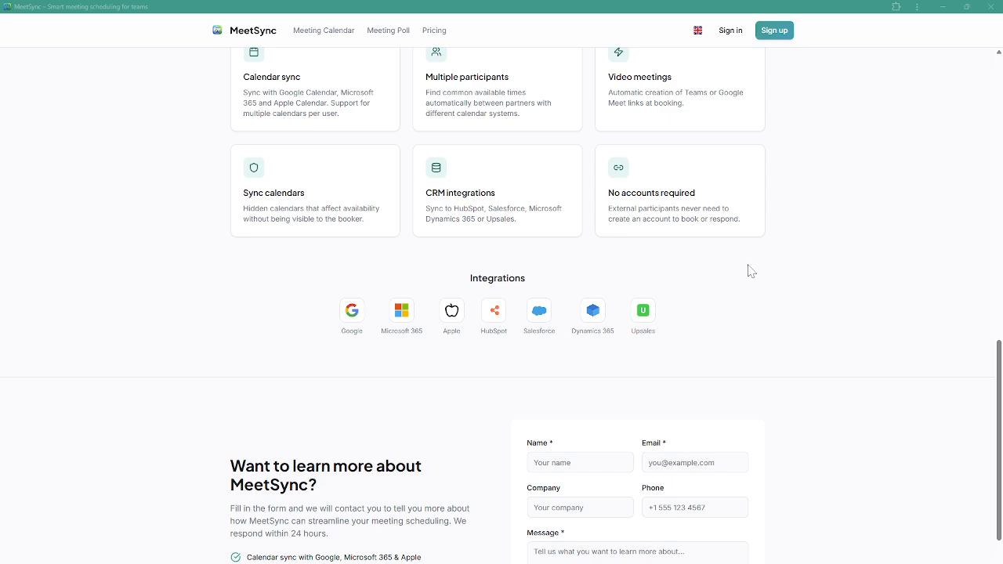
scroll(748, 270, up, 10)
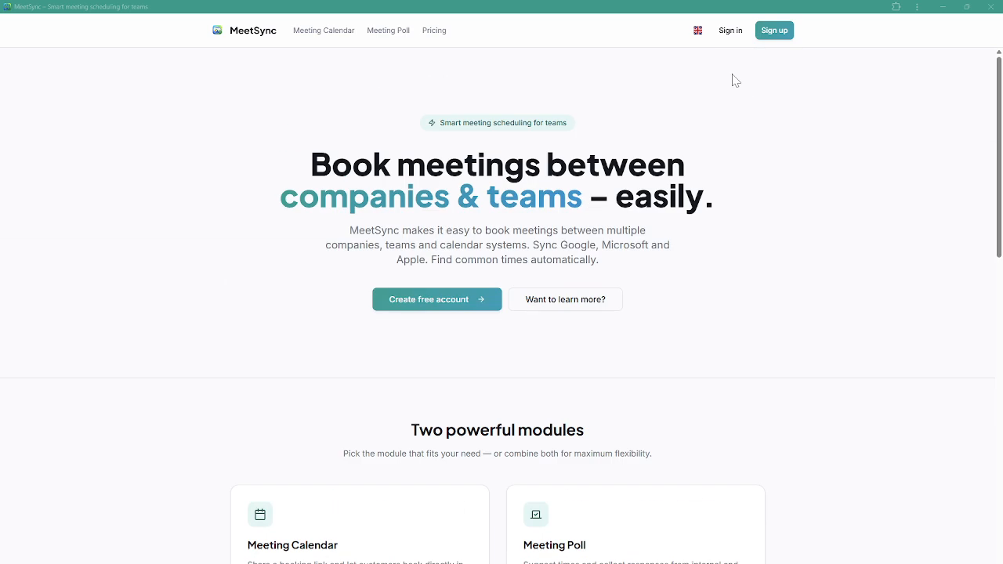
click(726, 36)
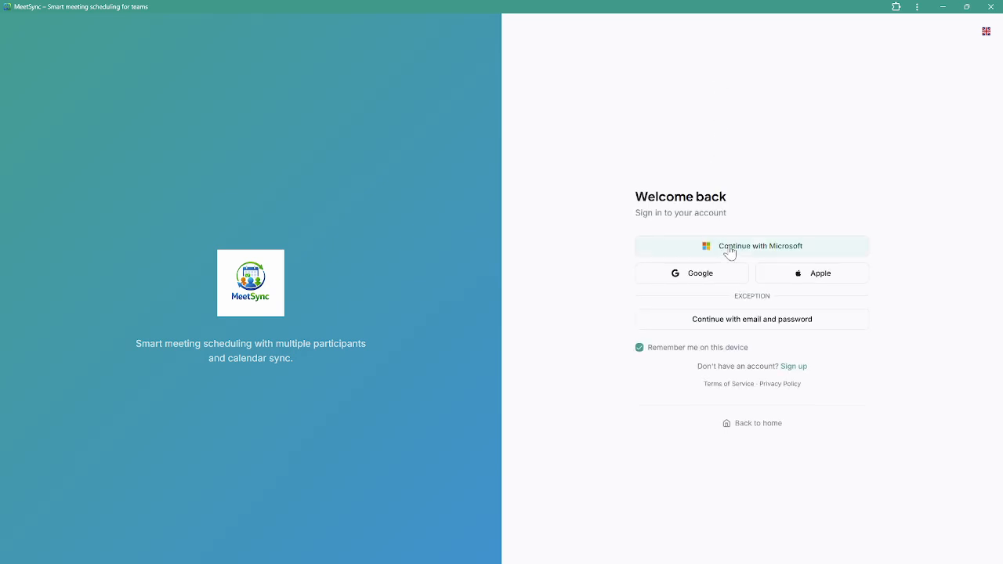
click(732, 251)
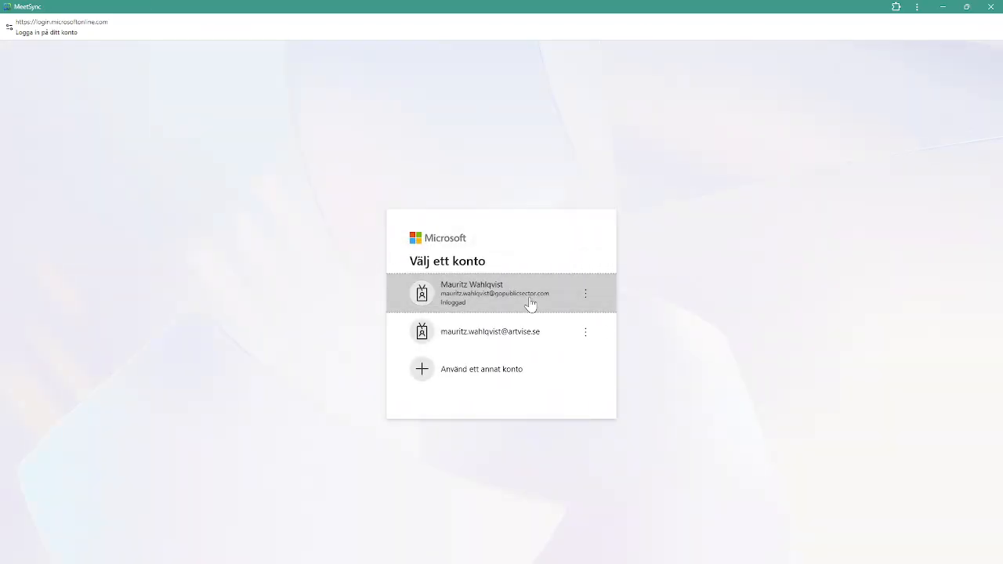
click(530, 304)
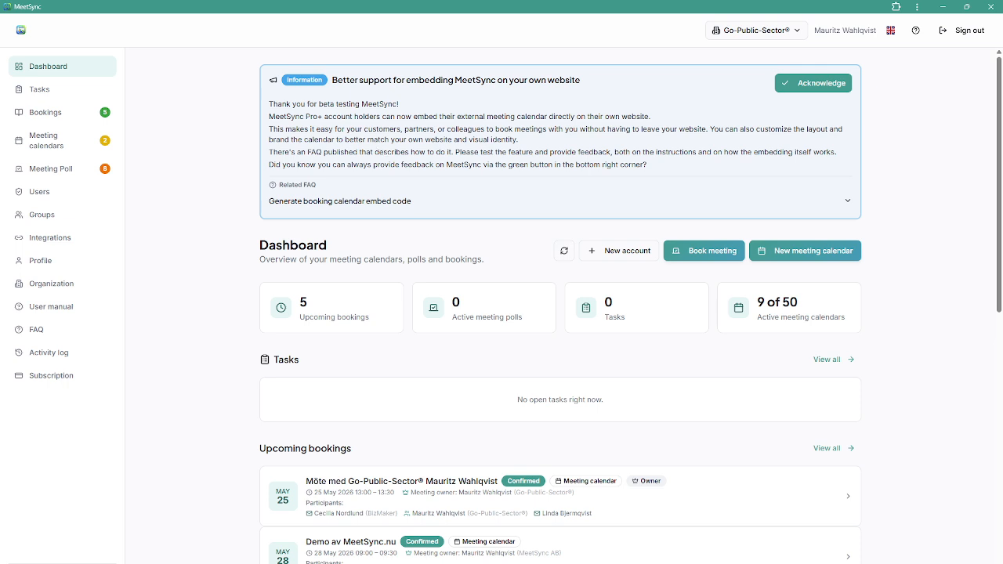
Open the 25 May upcoming booking and review its summary, participants, calendar responses and messages.
scroll(227, 430, down, 3)
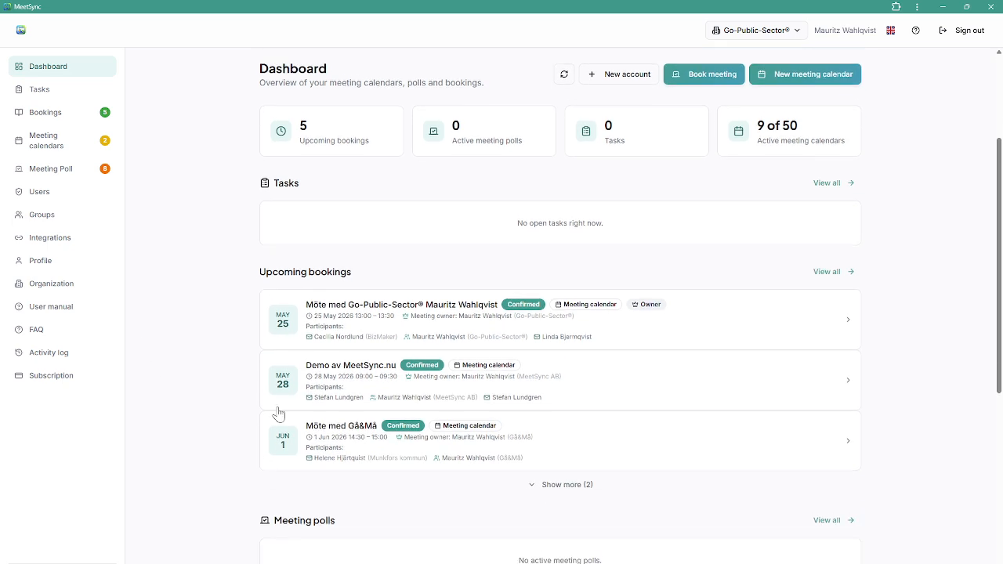
click(450, 286)
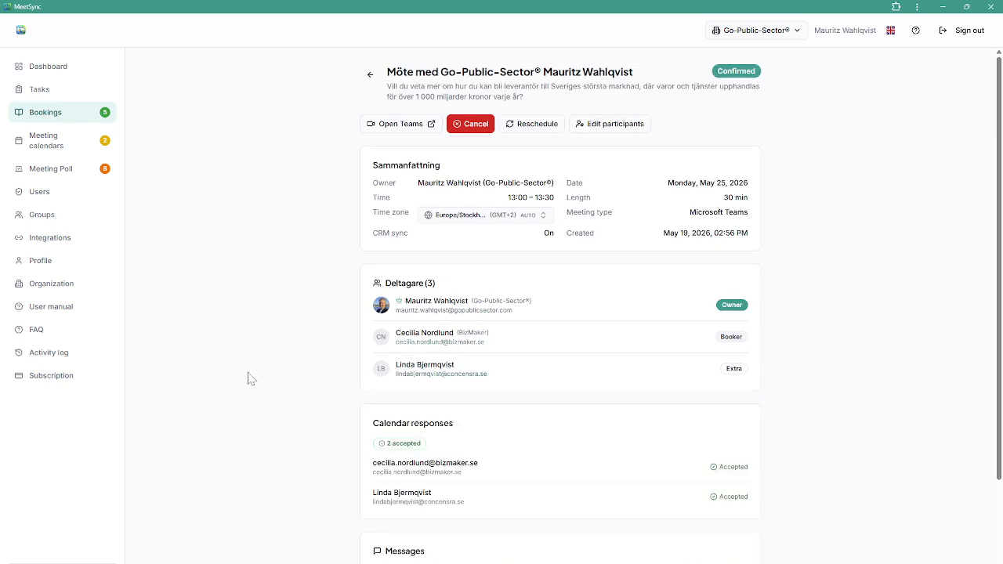
scroll(282, 374, down, 2)
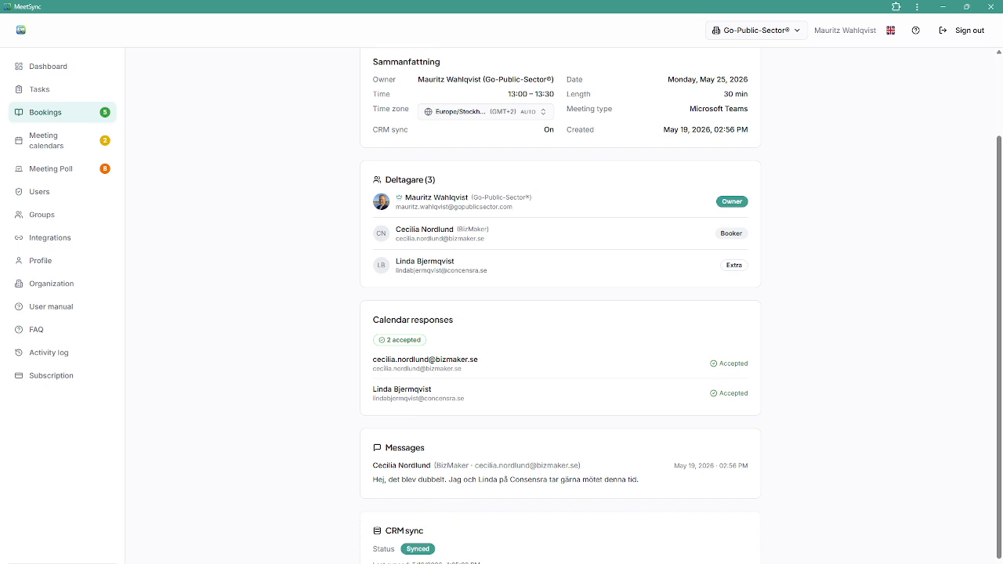
scroll(310, 430, up, 2)
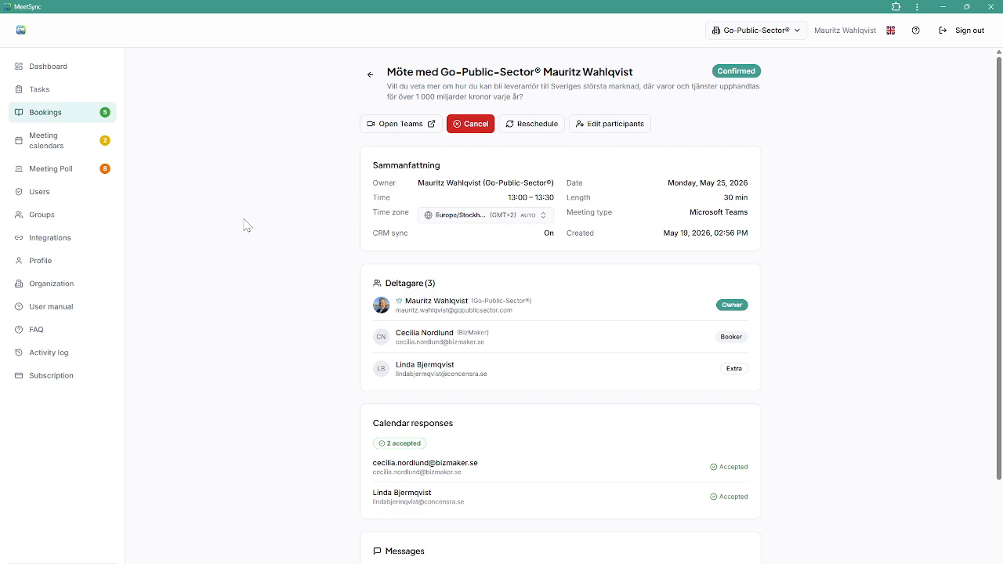
Find the single-participant "Möte med Go-Public-Sector®" meeting calendar and open its public booking page.
click(67, 149)
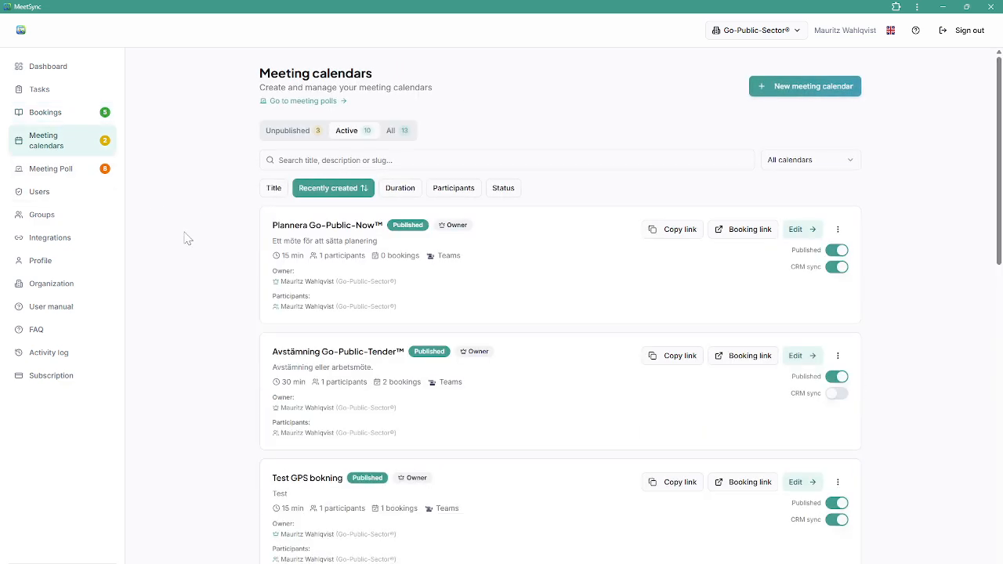
scroll(203, 308, down, 5)
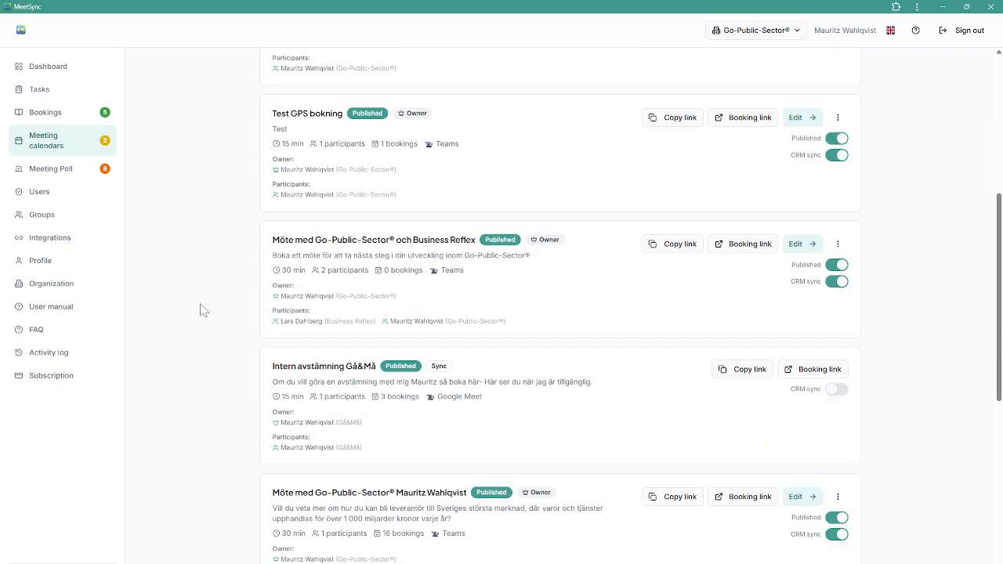
scroll(202, 310, down, 2)
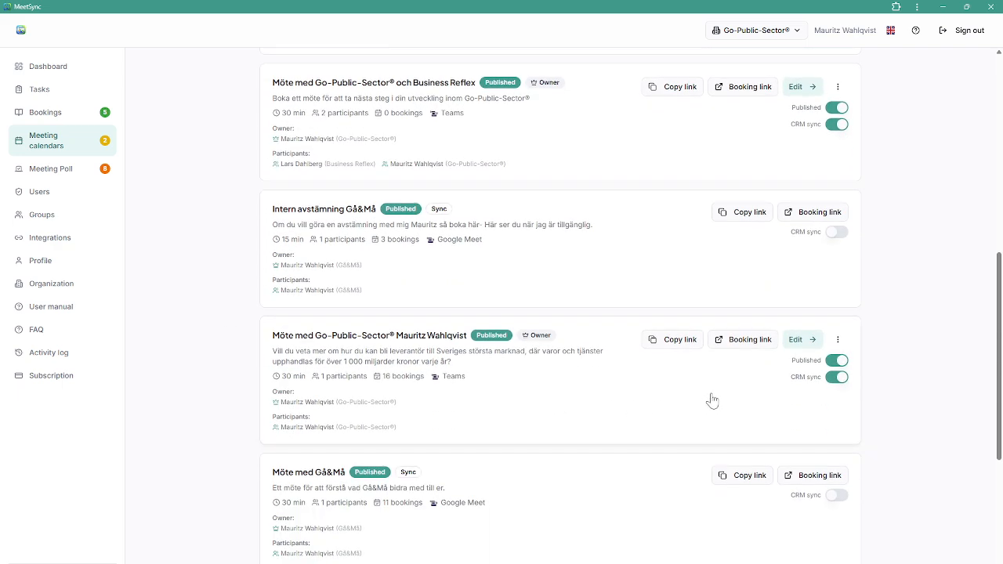
click(738, 342)
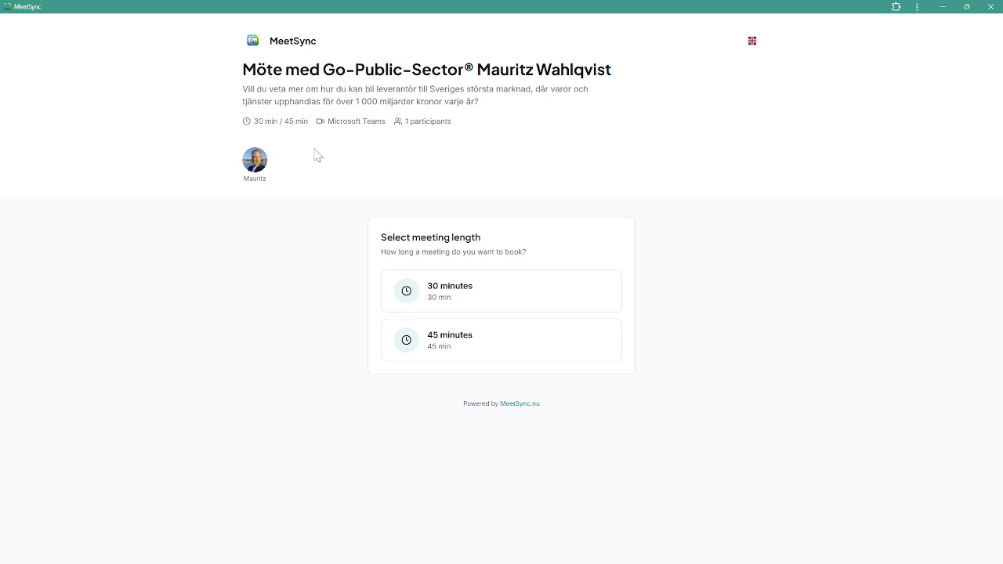
Choose a 30-minute meeting, go to week 23 and try the 10:30 slot on Tuesday 2 June.
mouse_move(262, 171)
click(458, 293)
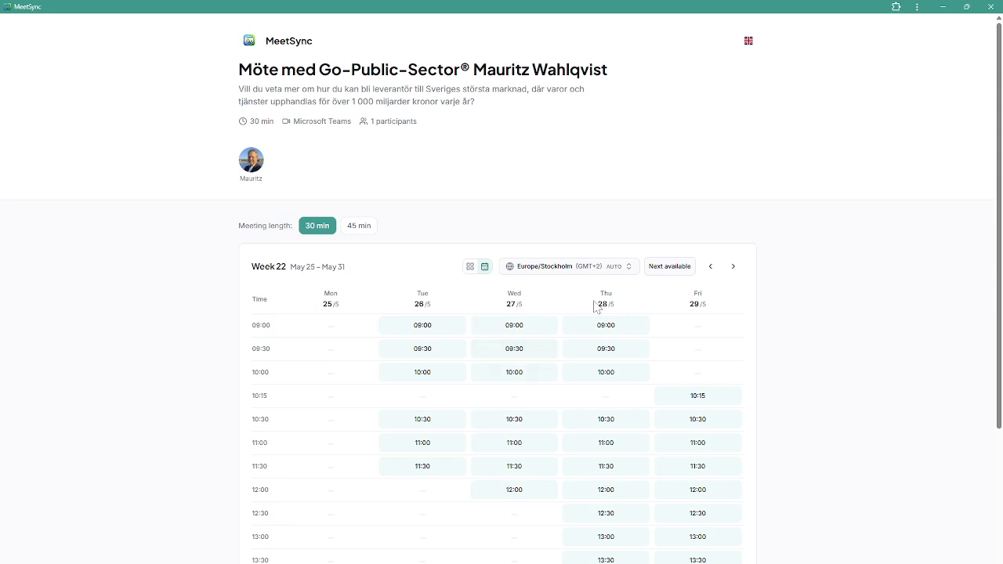
click(734, 267)
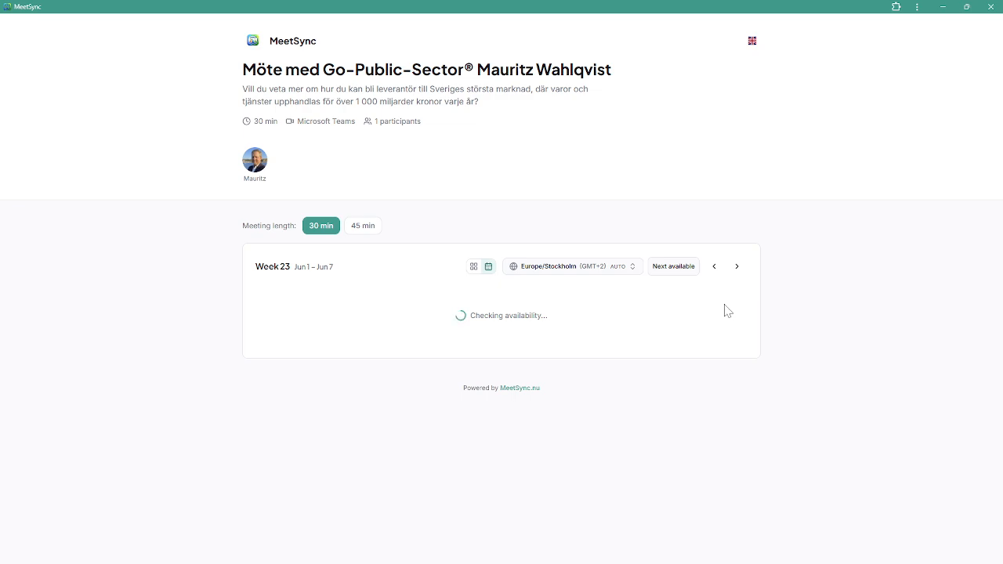
scroll(621, 419, down, 1)
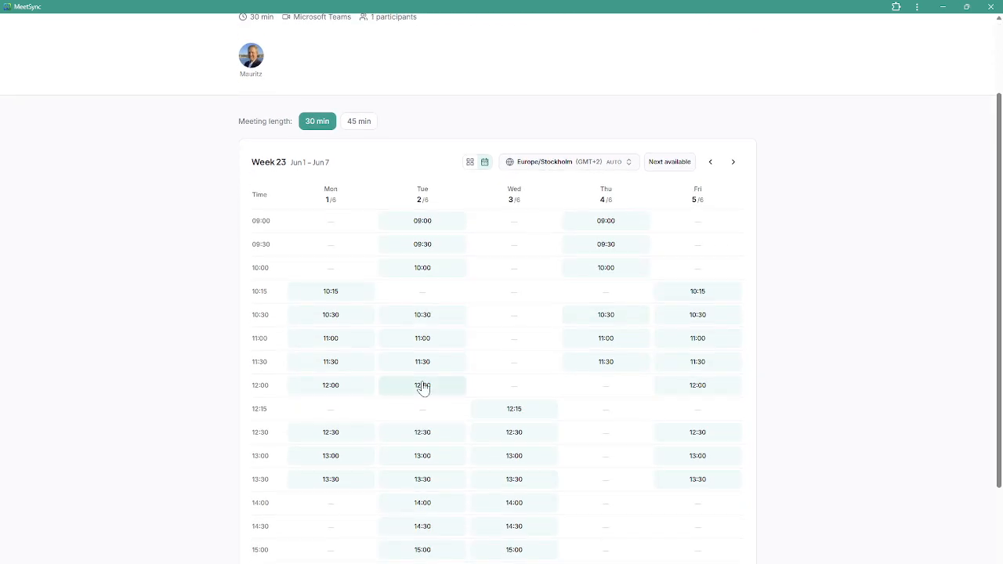
click(436, 314)
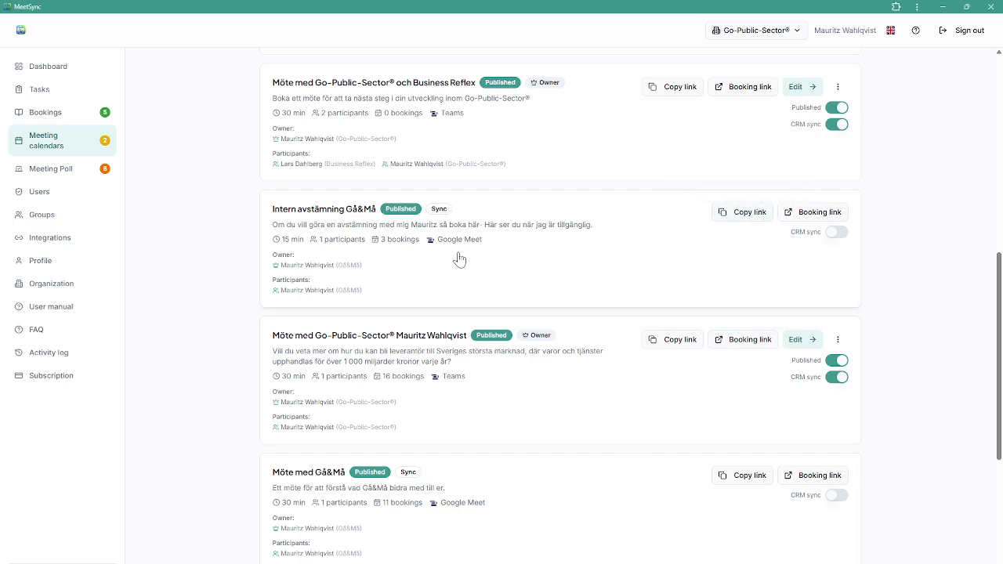
Open the single-participant "Möte med Go-Public-Sector®" calendar for editing, check the digital meeting options and continue to Participants.
click(797, 339)
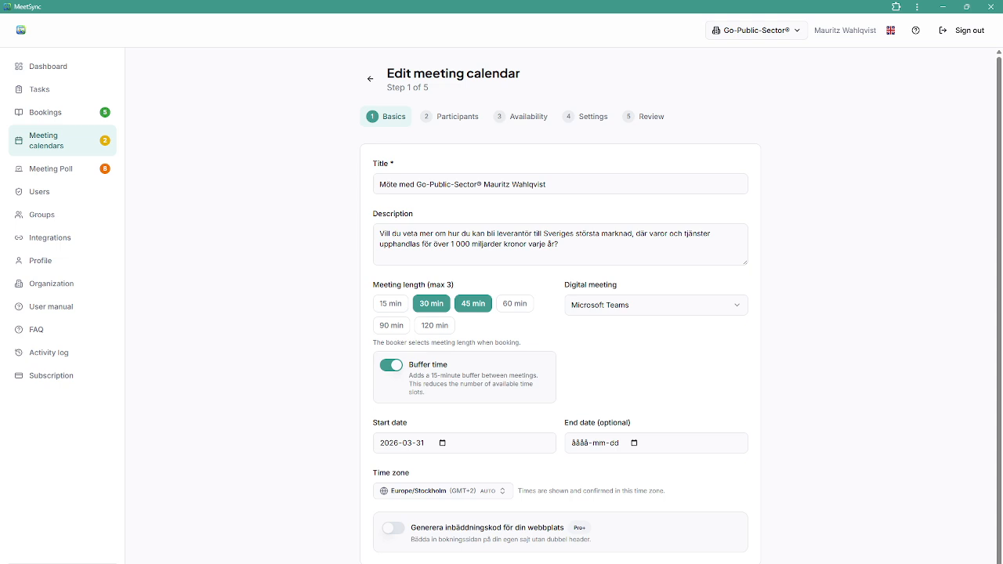
click(649, 310)
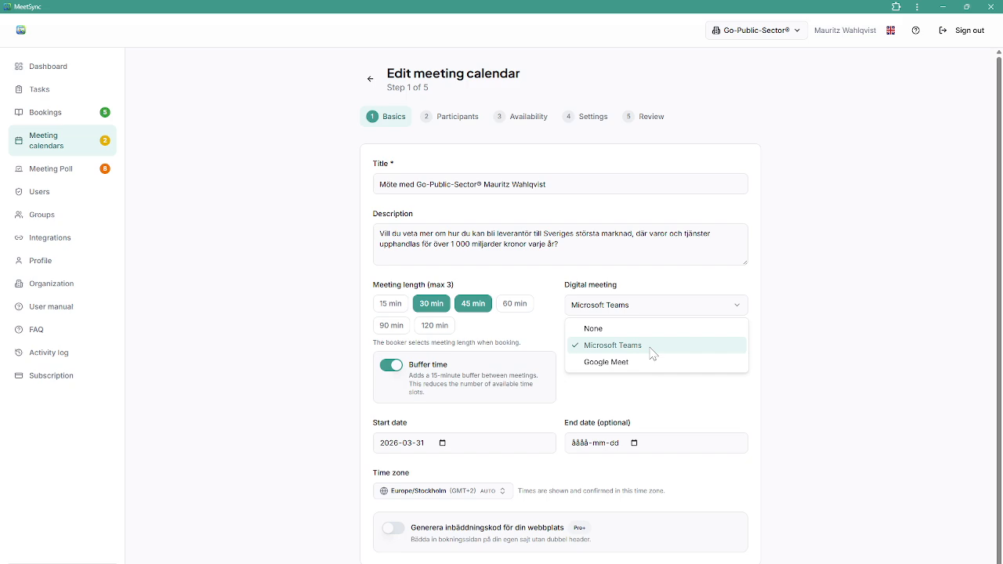
click(655, 396)
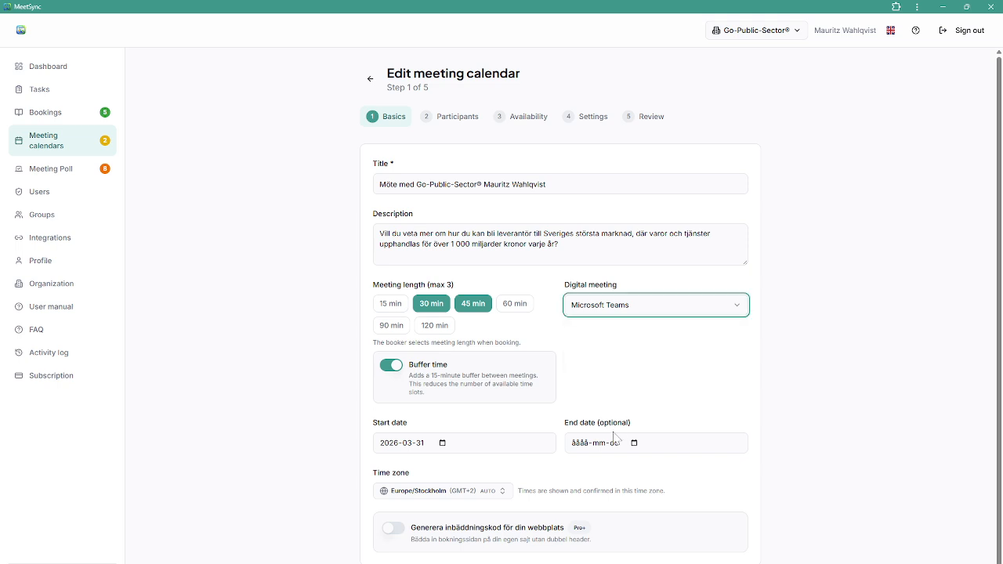
scroll(645, 485, down, 1)
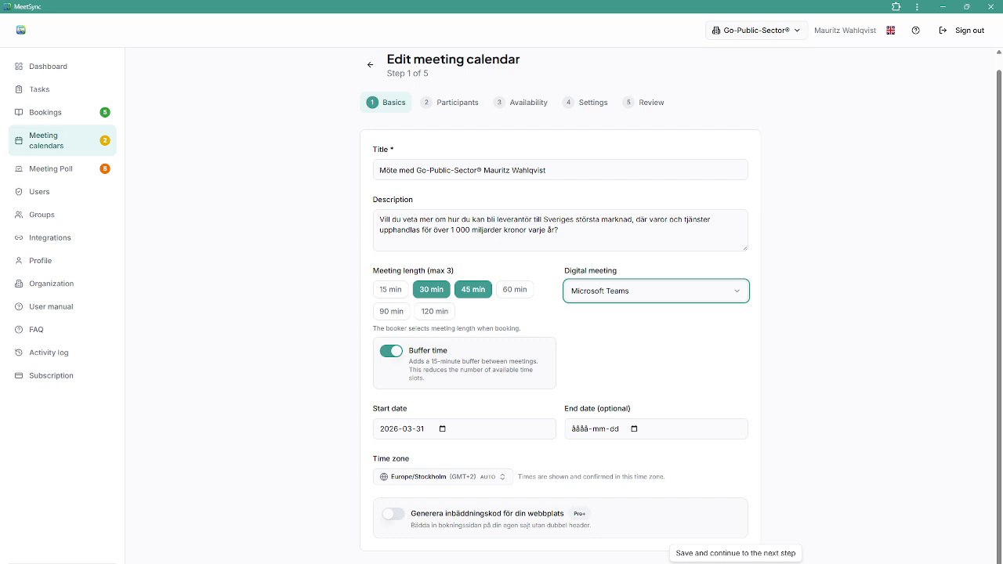
click(735, 563)
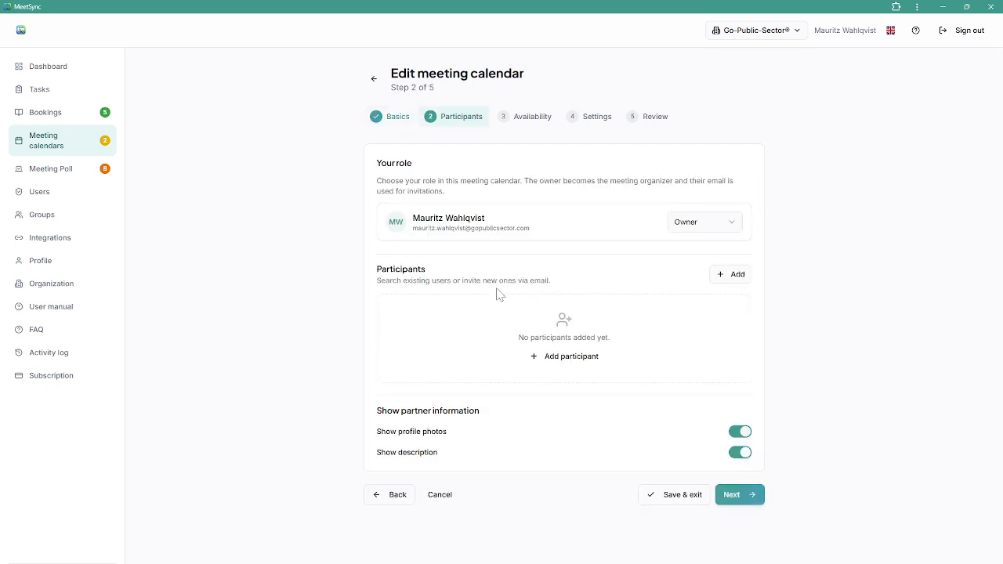
Add an existing user from Addilon as a participant in the meeting calendar and continue to Availability.
click(719, 276)
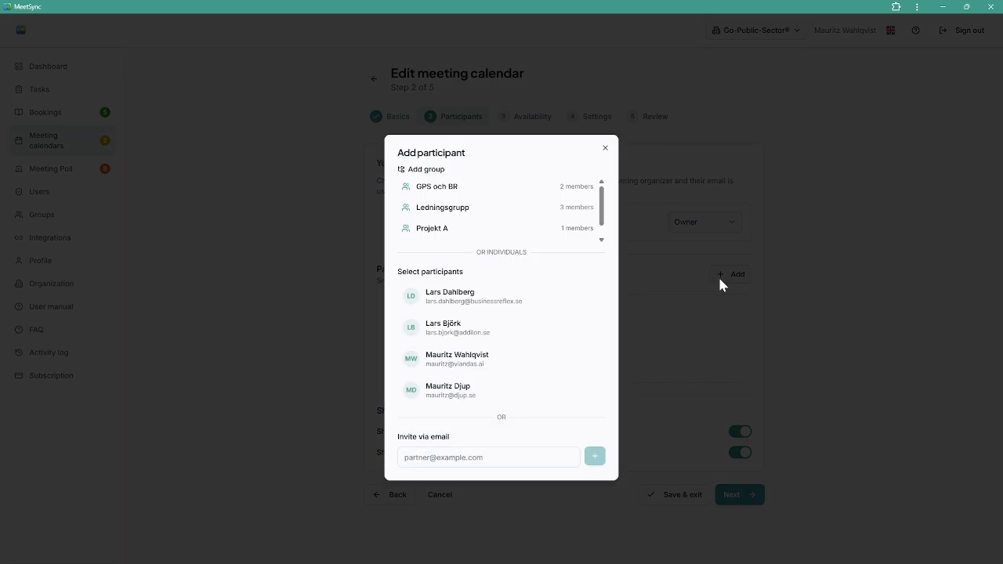
click(462, 335)
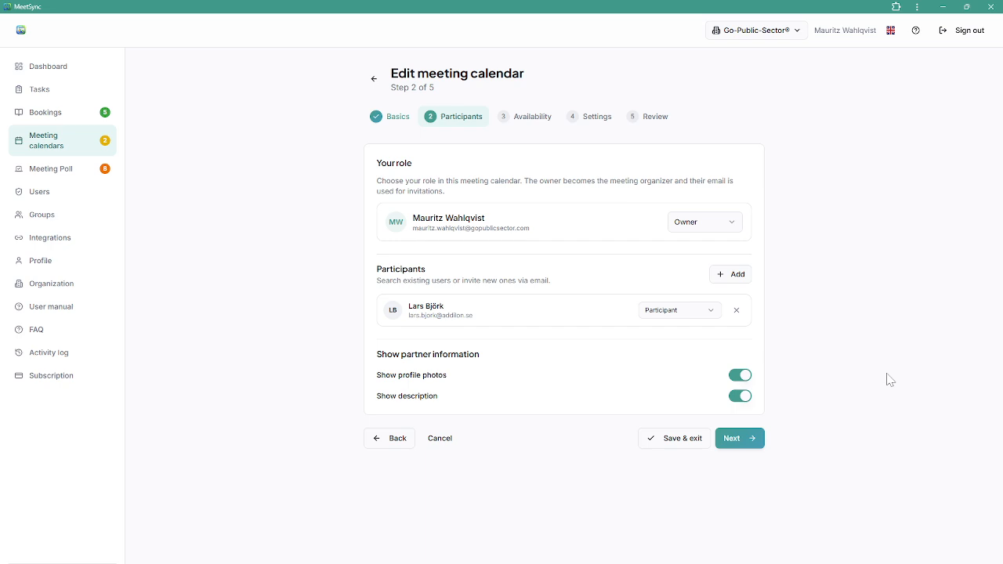
click(757, 444)
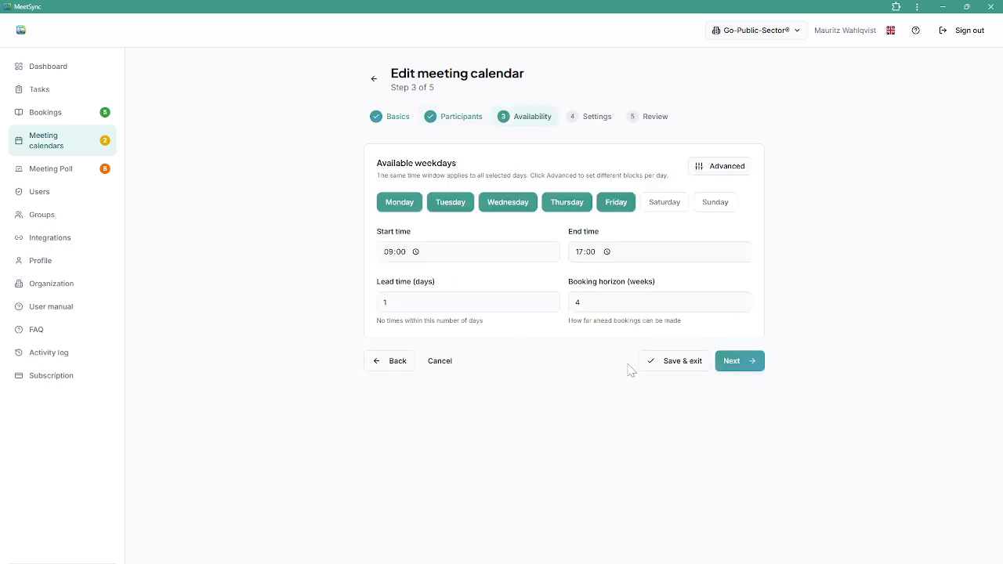
In the advanced availability, end Monday's first block at 10:00 and add a second block, then continue to Settings.
click(713, 175)
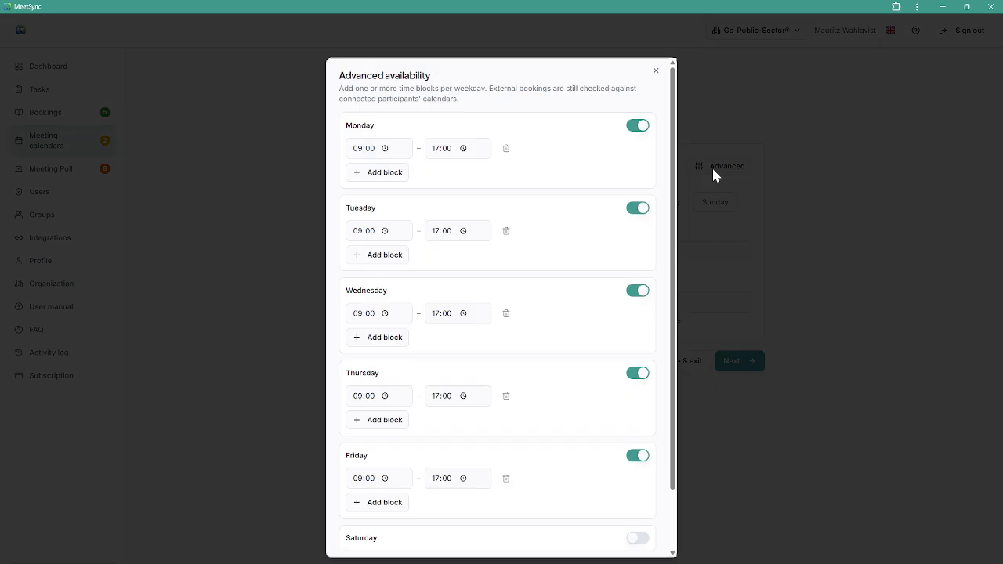
click(440, 155)
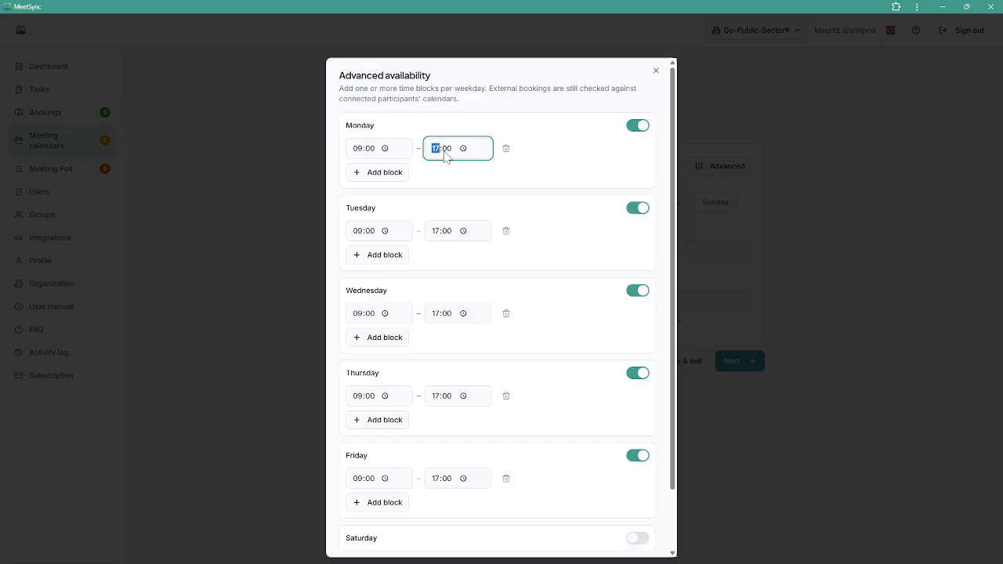
text(10)
click(382, 172)
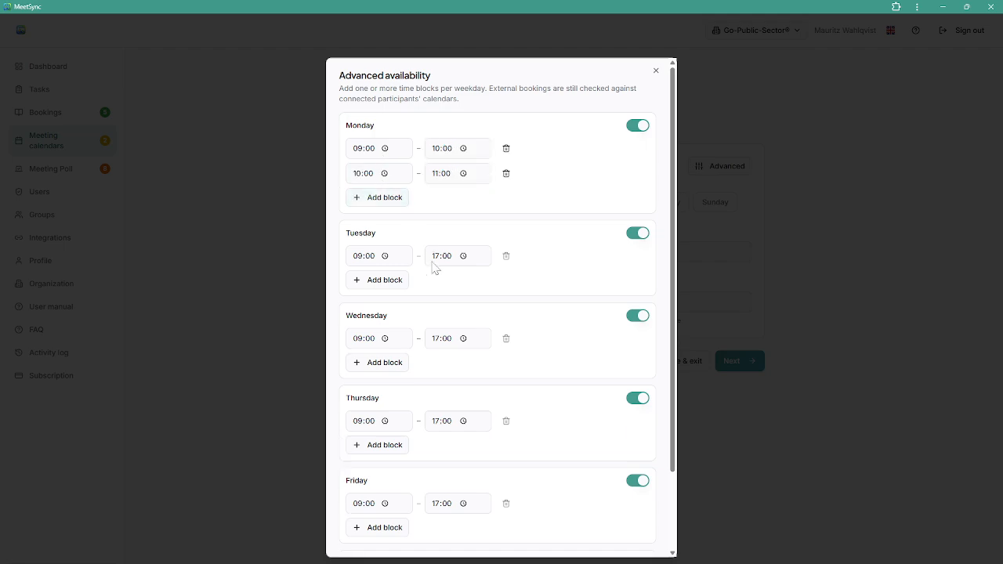
click(655, 74)
click(738, 364)
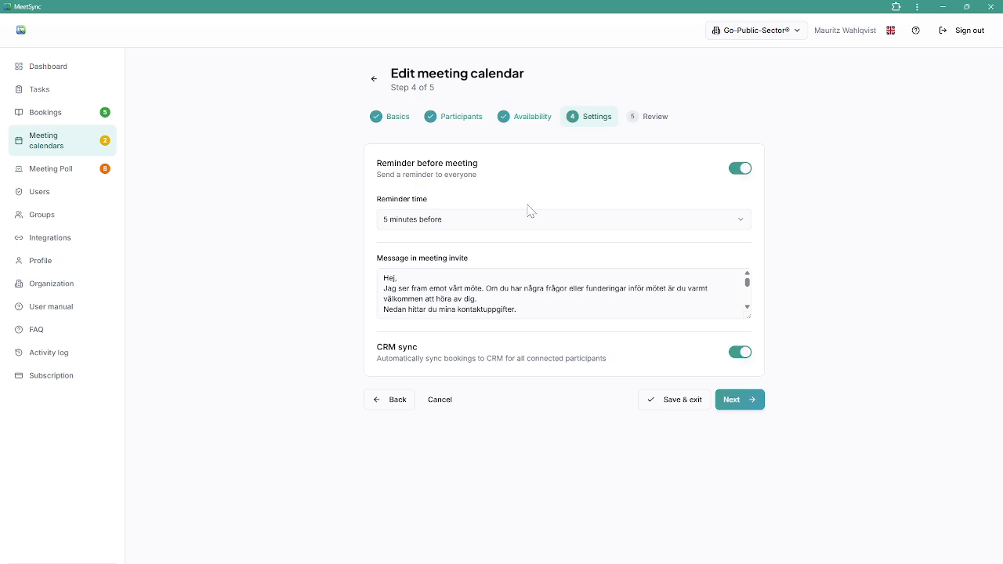
Read through the meeting invite message and the calendar summary, then cancel the calendar edit without saving.
scroll(549, 294, down, 6)
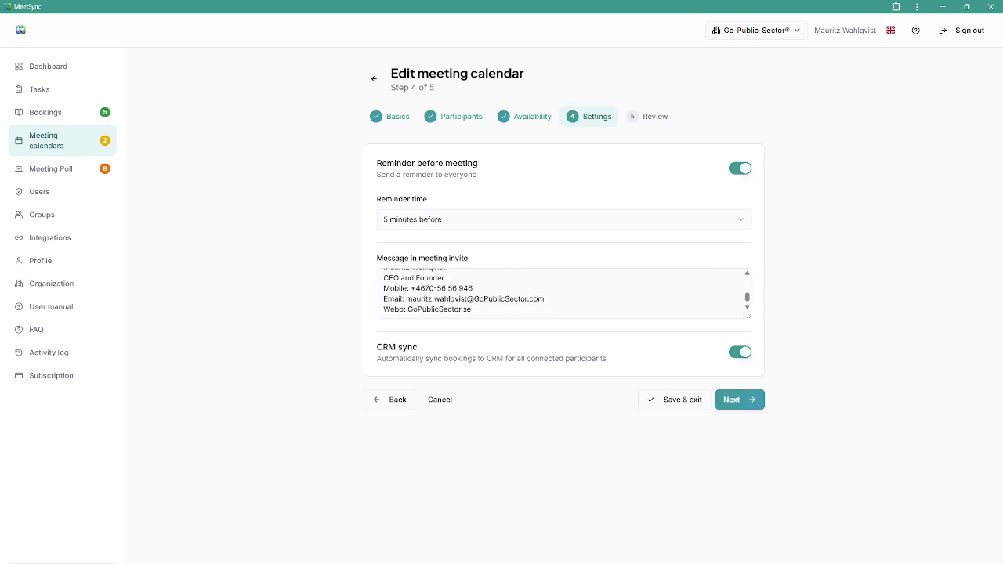
scroll(548, 293, up, 6)
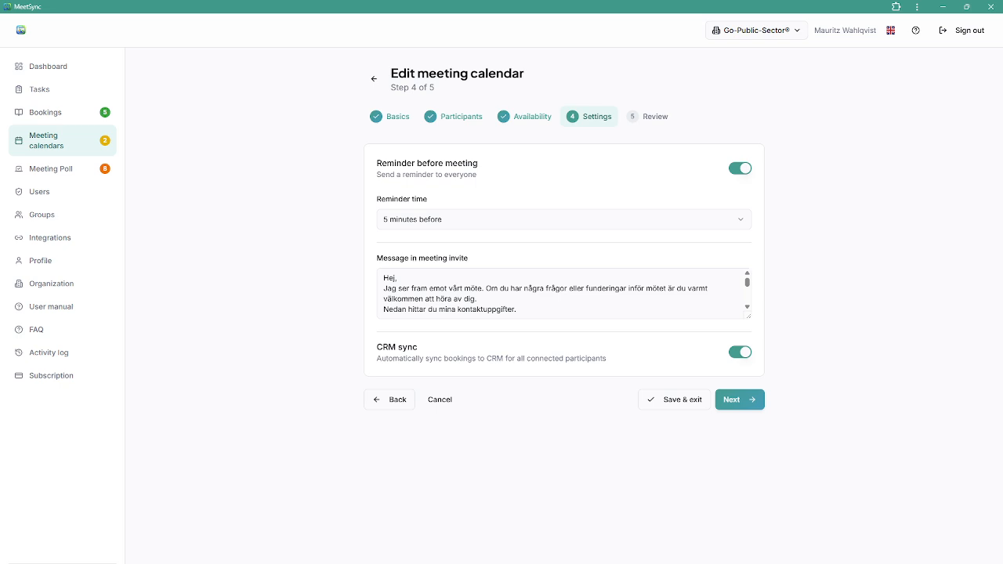
click(742, 404)
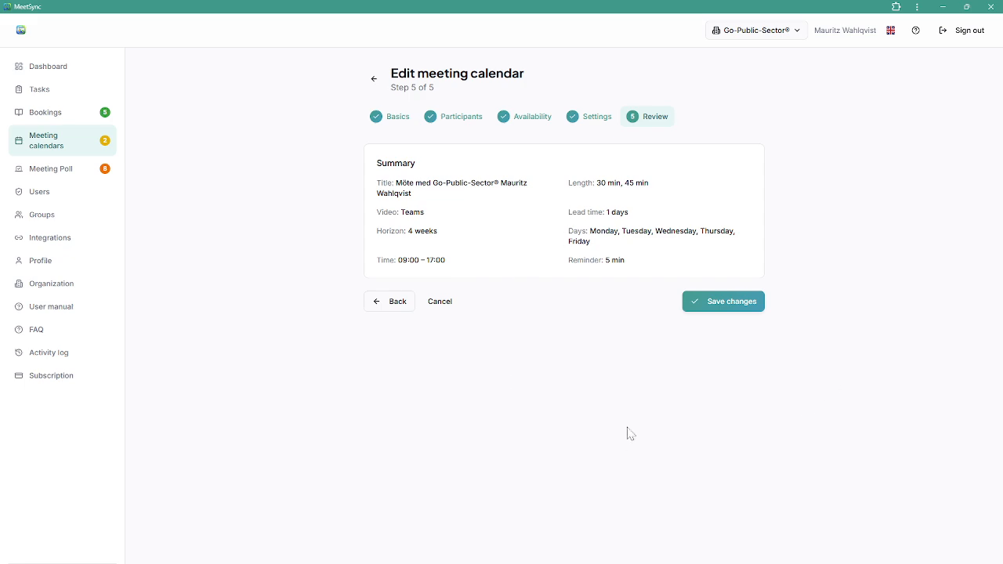
click(443, 305)
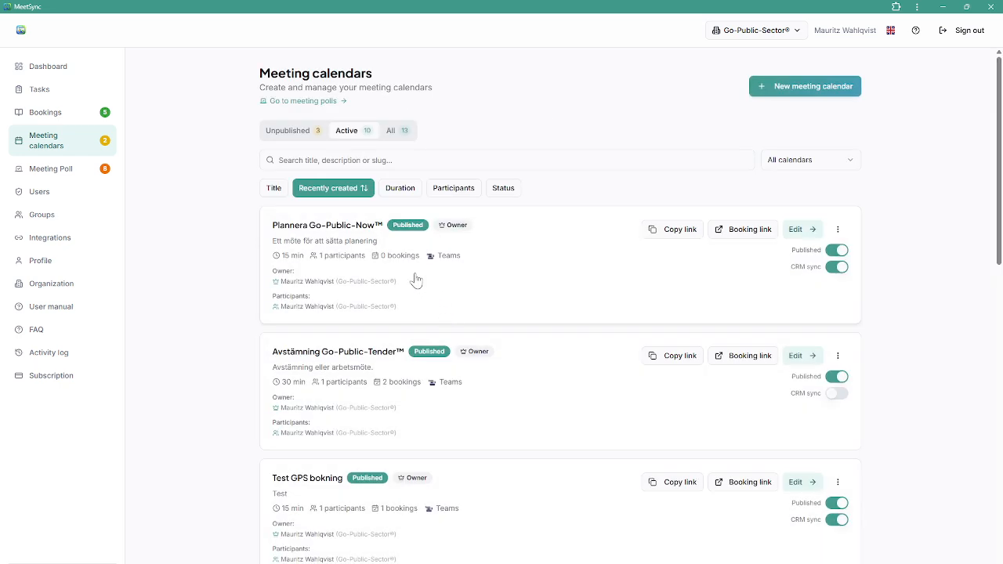
Start a new meeting poll request titled "a", keeping the default basic info, and continue to Participants.
click(60, 177)
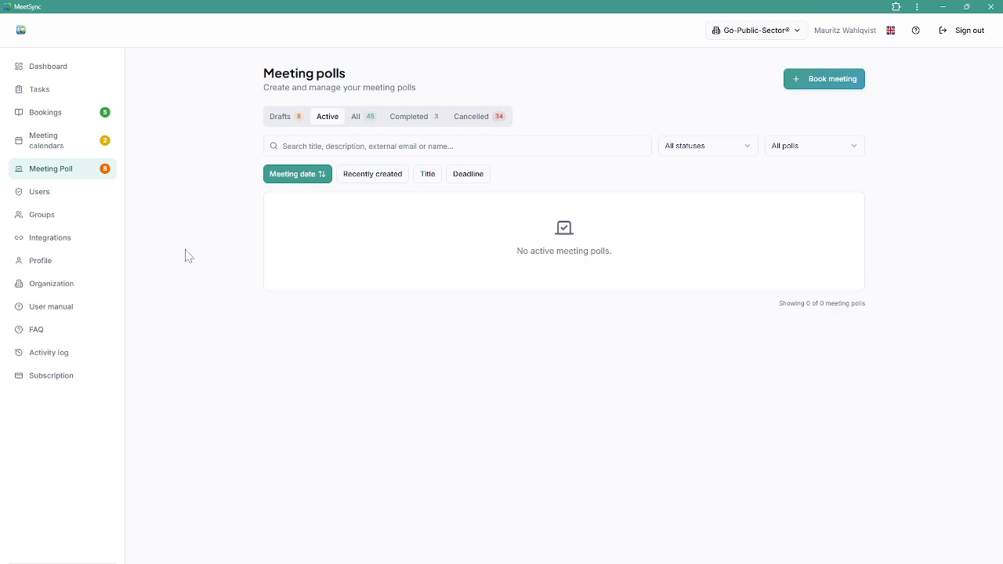
click(817, 81)
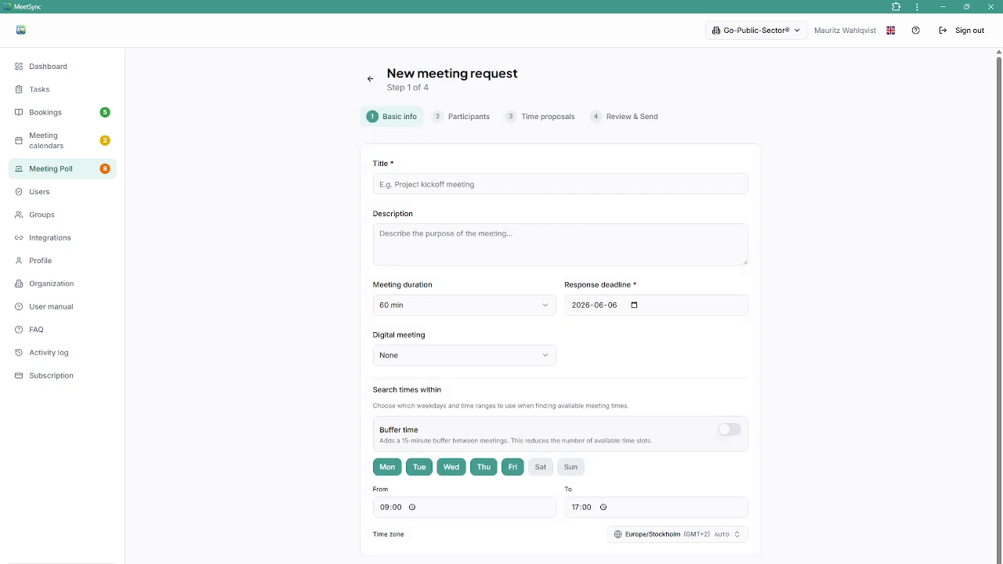
text(a)
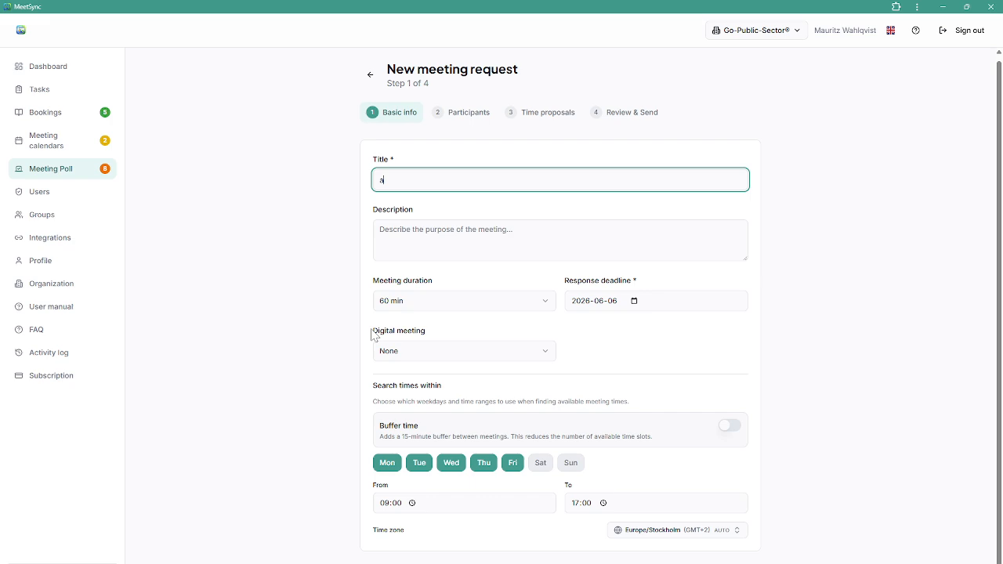
click(720, 562)
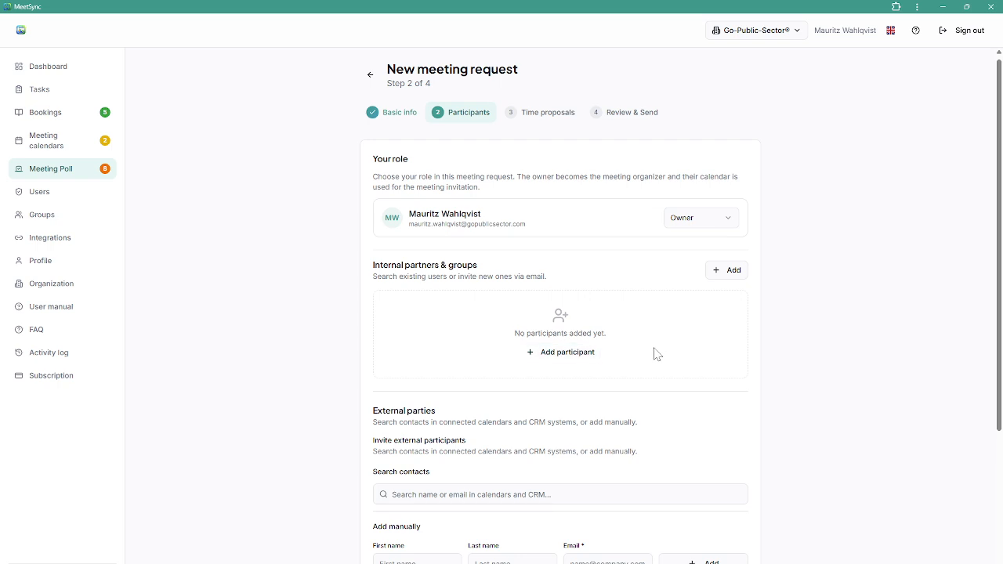
Search the connected calendars and CRM for an external participant by name and review the external parties options.
scroll(656, 354, down, 3)
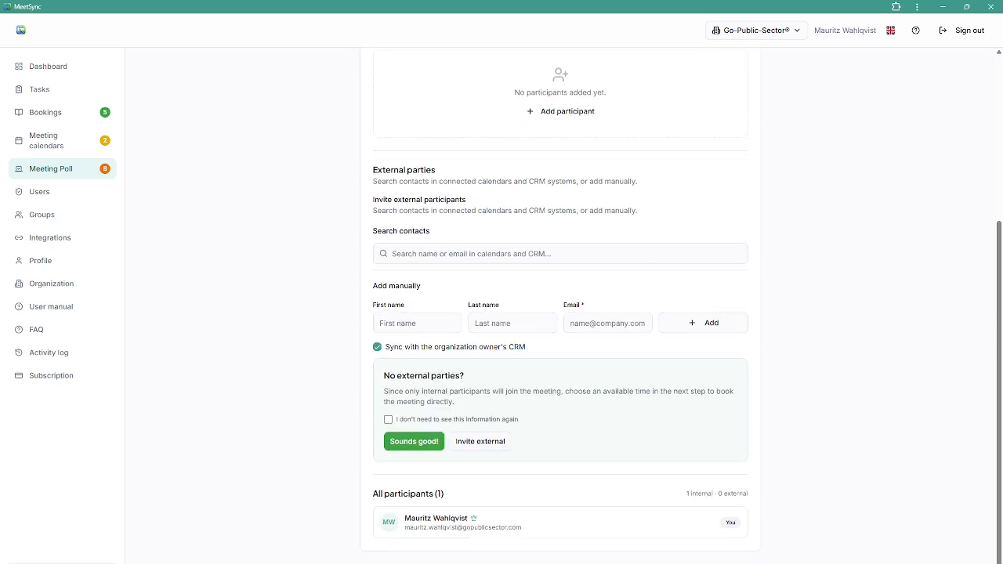
click(392, 253)
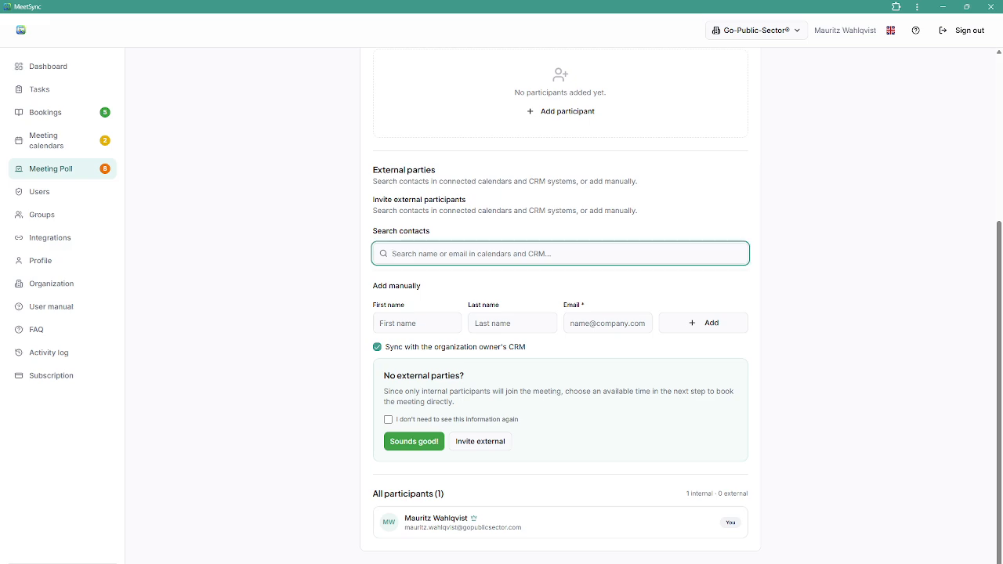
text(johna)
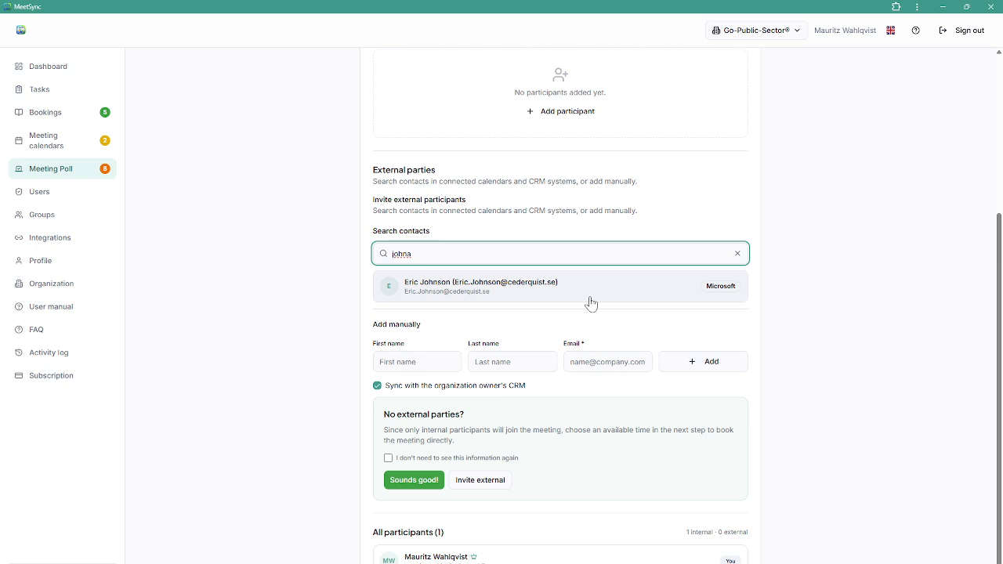
scroll(642, 337, down, 1)
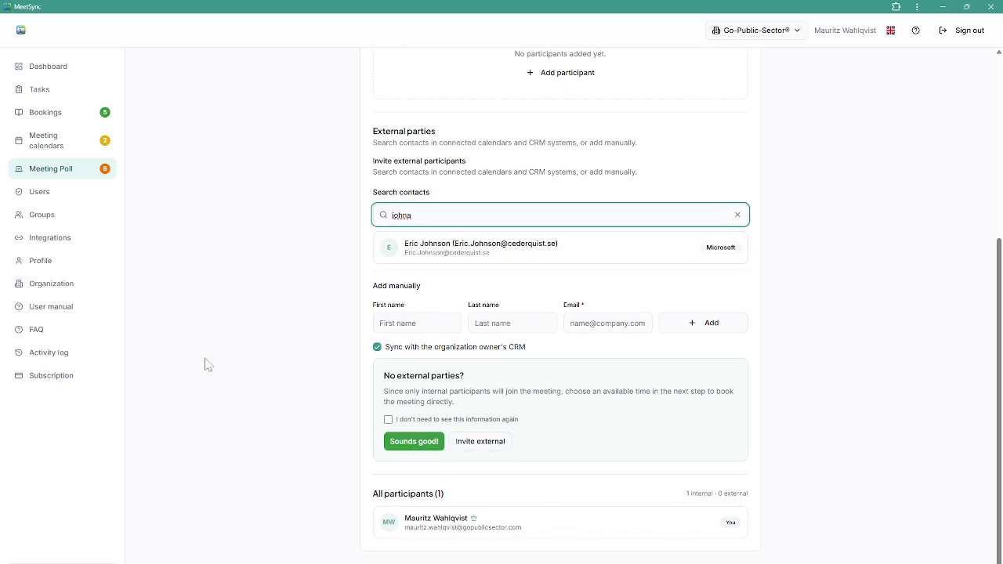
Open the integrations overview and review the calendar connections, default calendar setting and connected accounts.
click(83, 239)
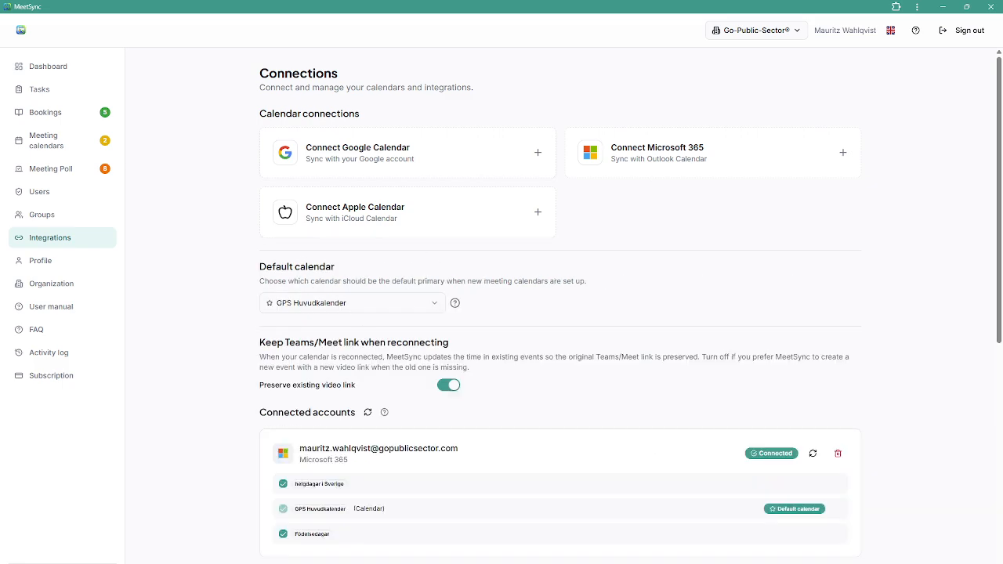
scroll(432, 454, down, 3)
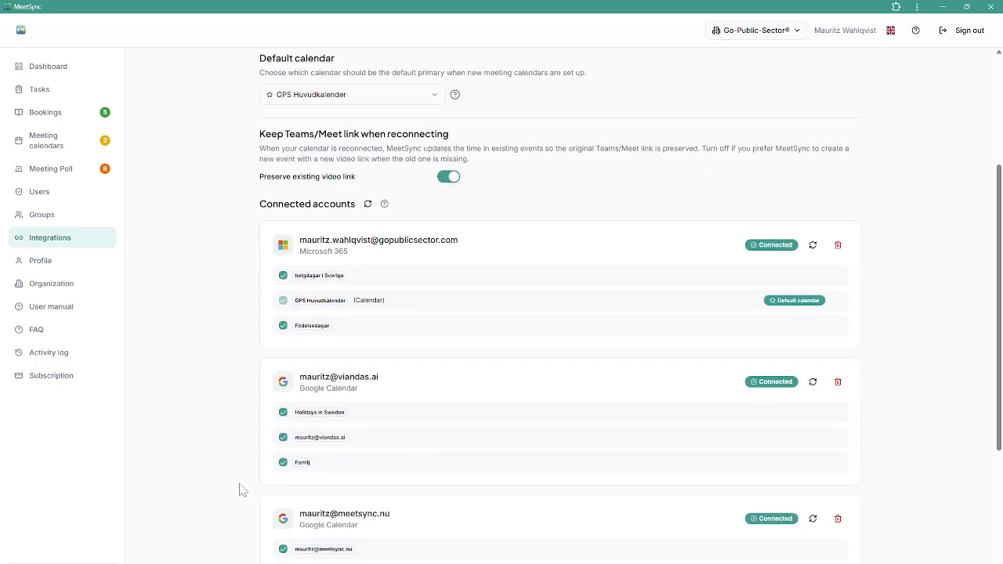